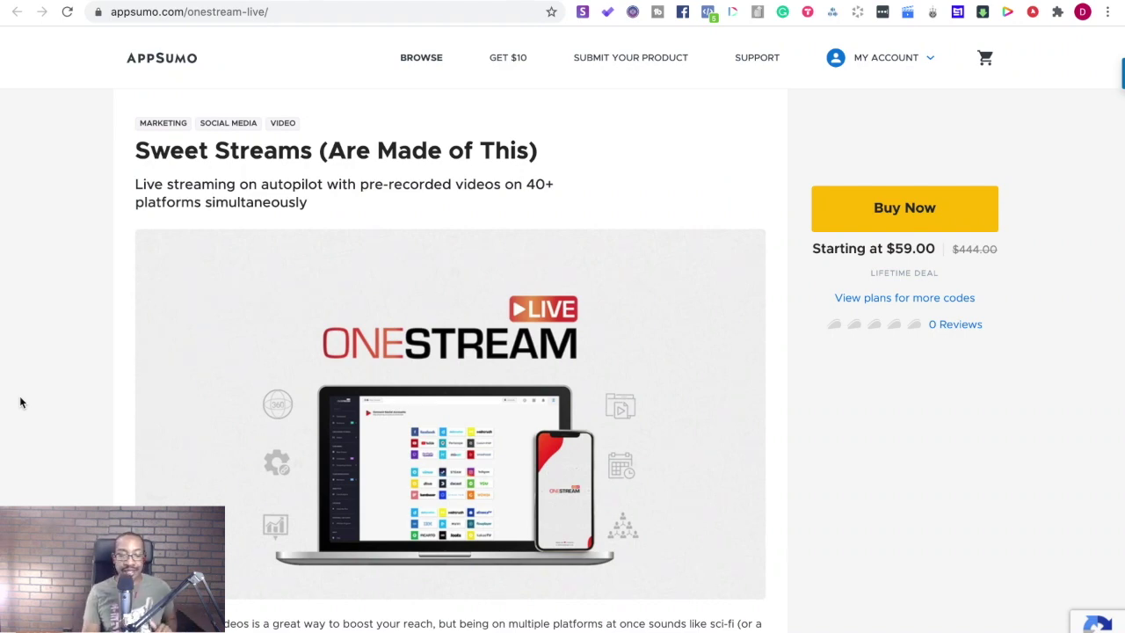
Scroll down and back up through the AppSumo OneStream Live deal page
scroll(315, 331, "down", 8)
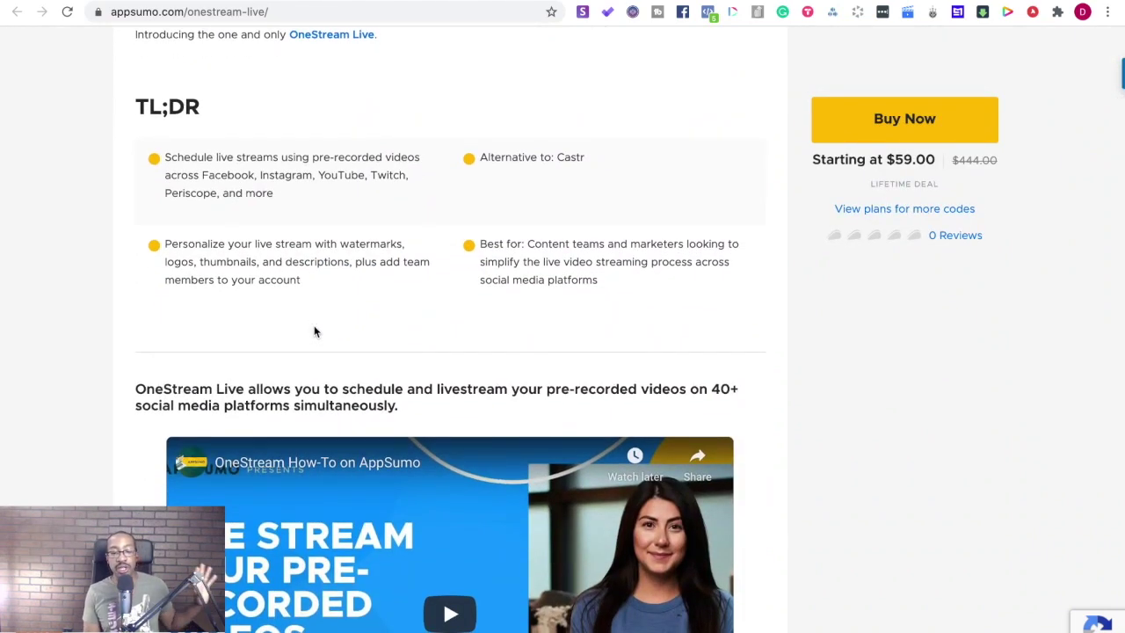
scroll(314, 332, "up", 8)
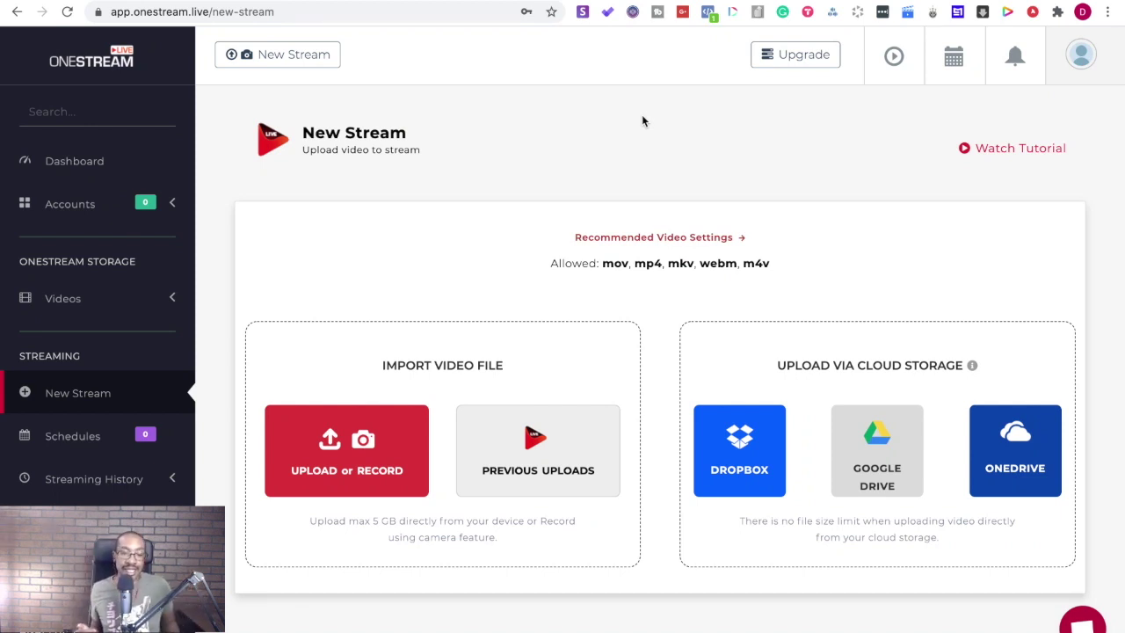
Open the OneStream Live Dashboard and scroll to the Live Streaming Summary chart and back
left_click(63, 163)
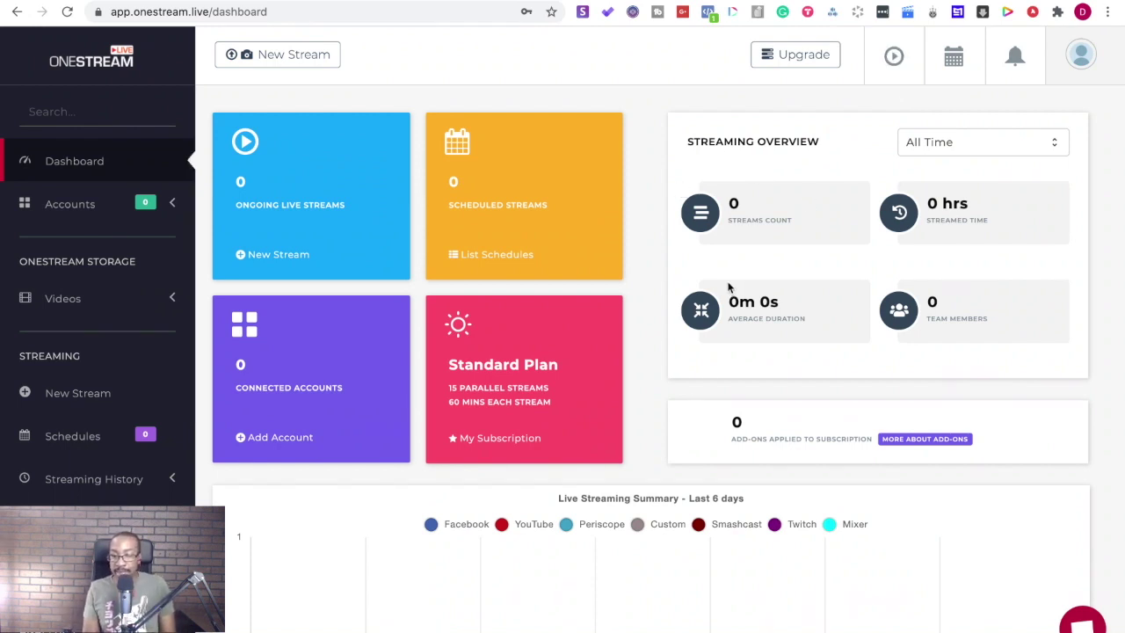
scroll(705, 331, "down", 3)
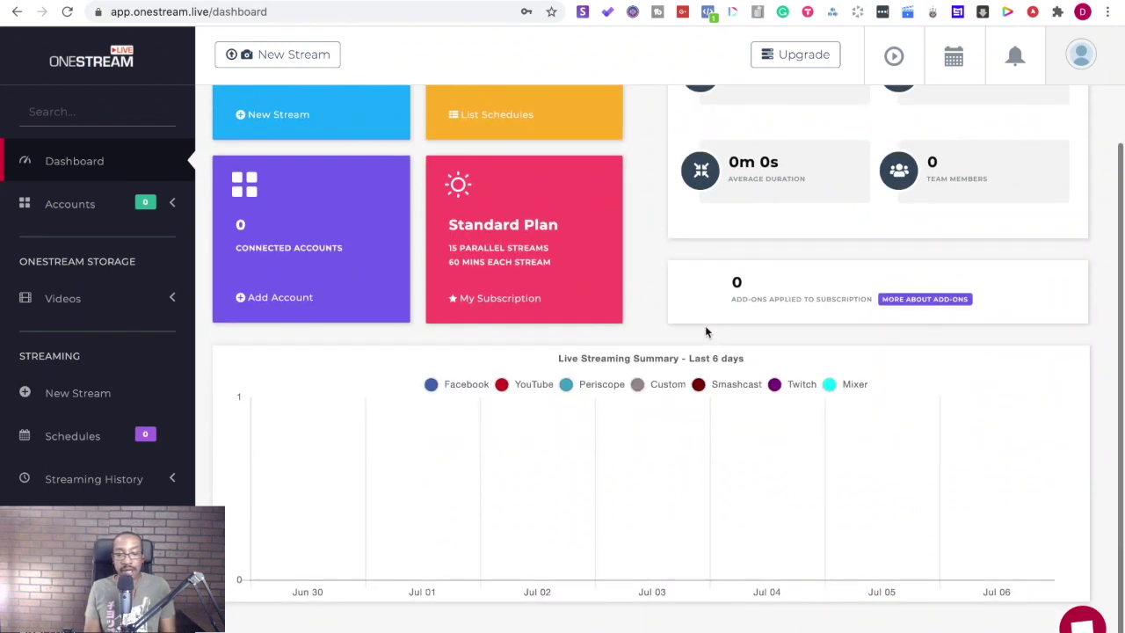
scroll(704, 331, "up", 3)
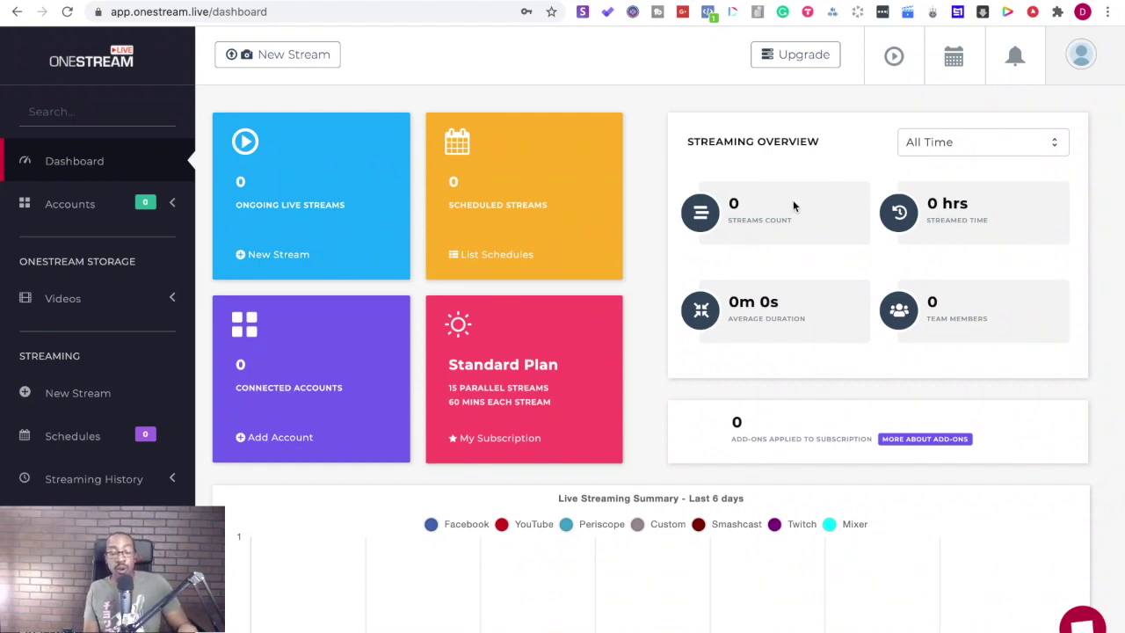
Go to New Stream, check the empty Scheduled Streams queue, then choose Schedule New Stream
left_click(330, 70)
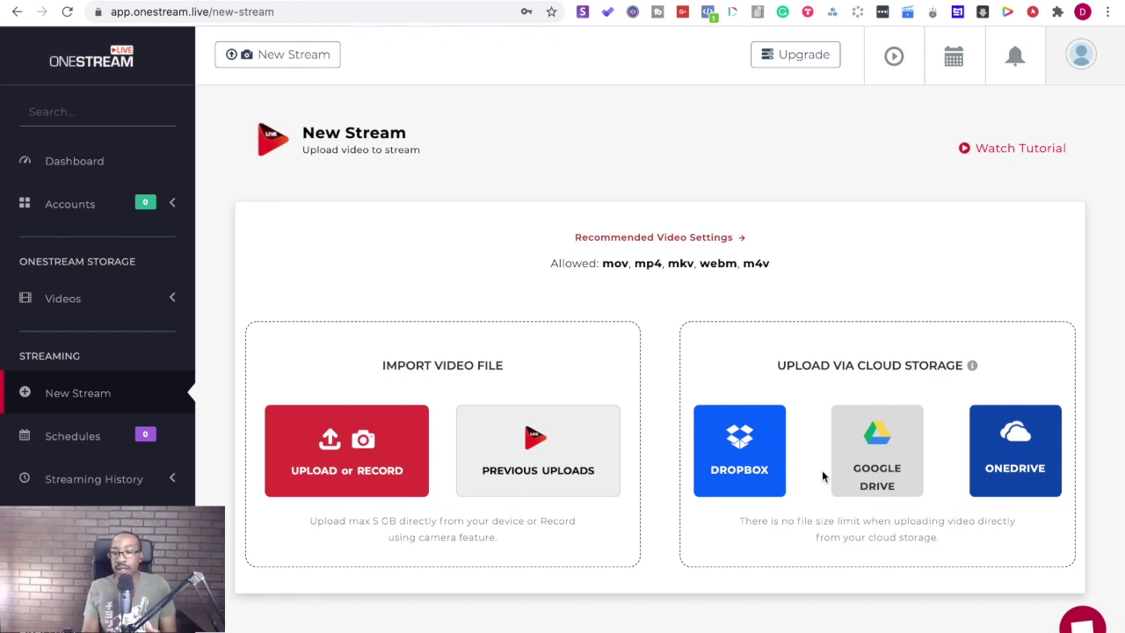
left_click(953, 58)
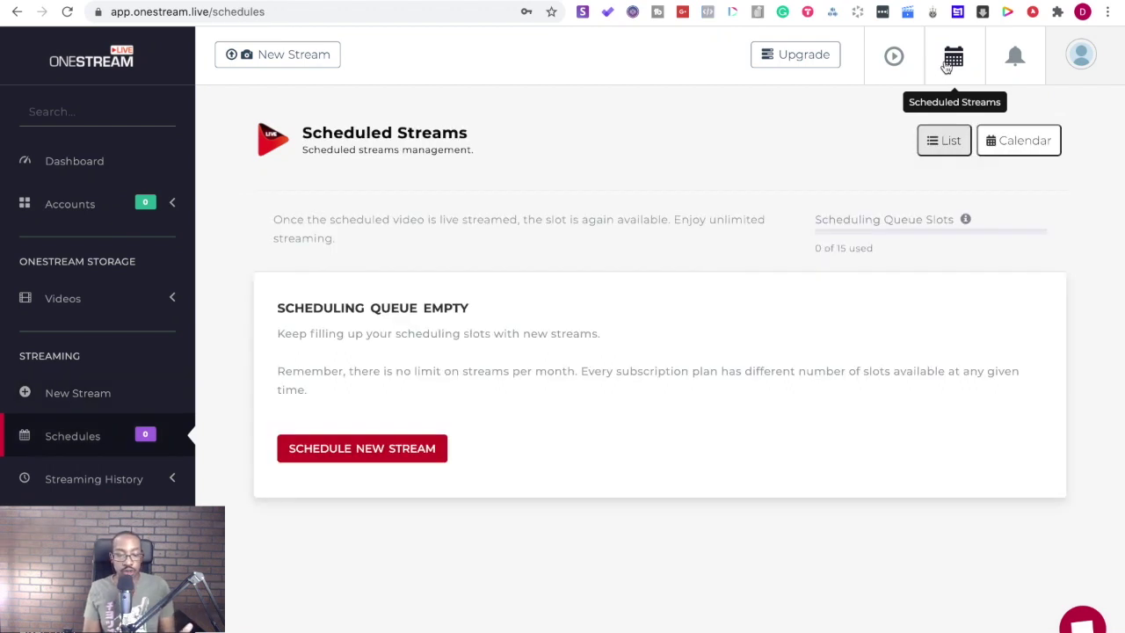
left_click(416, 458)
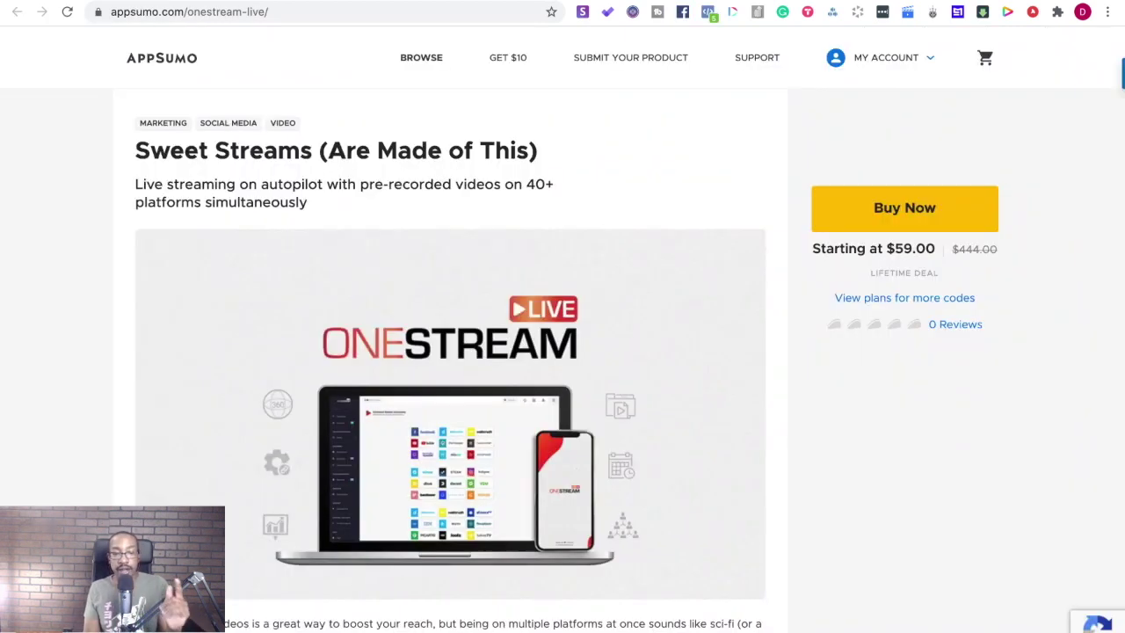
Scroll the AppSumo deal page to the $59.00 Standard and $118.00 Professional plan cards
scroll(187, 221, "down", 15)
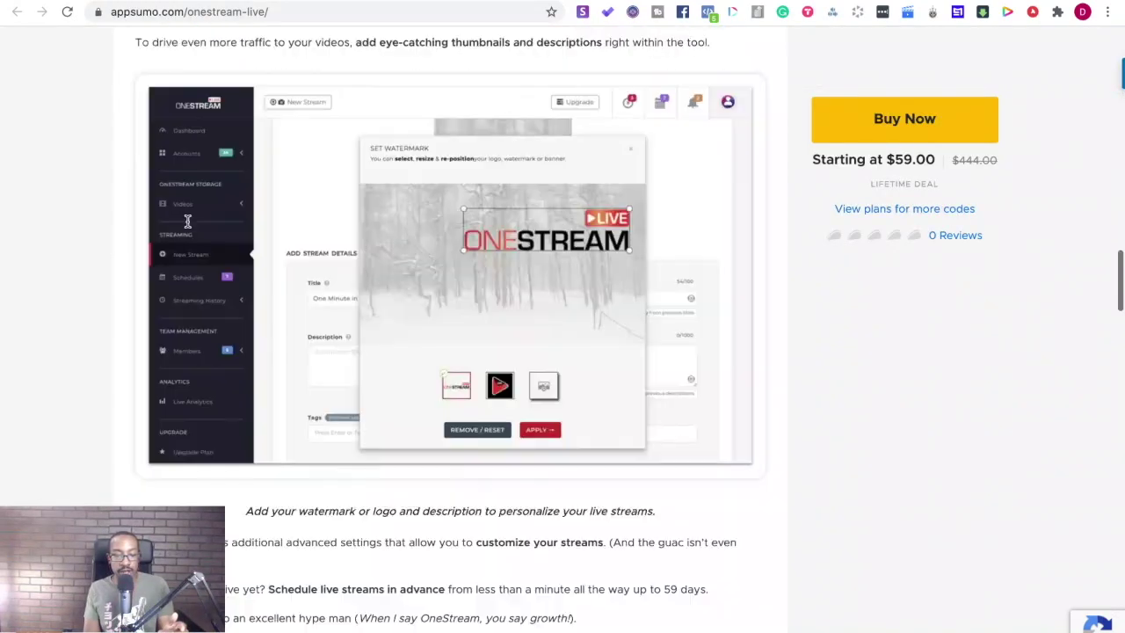
scroll(187, 224, "down", 20)
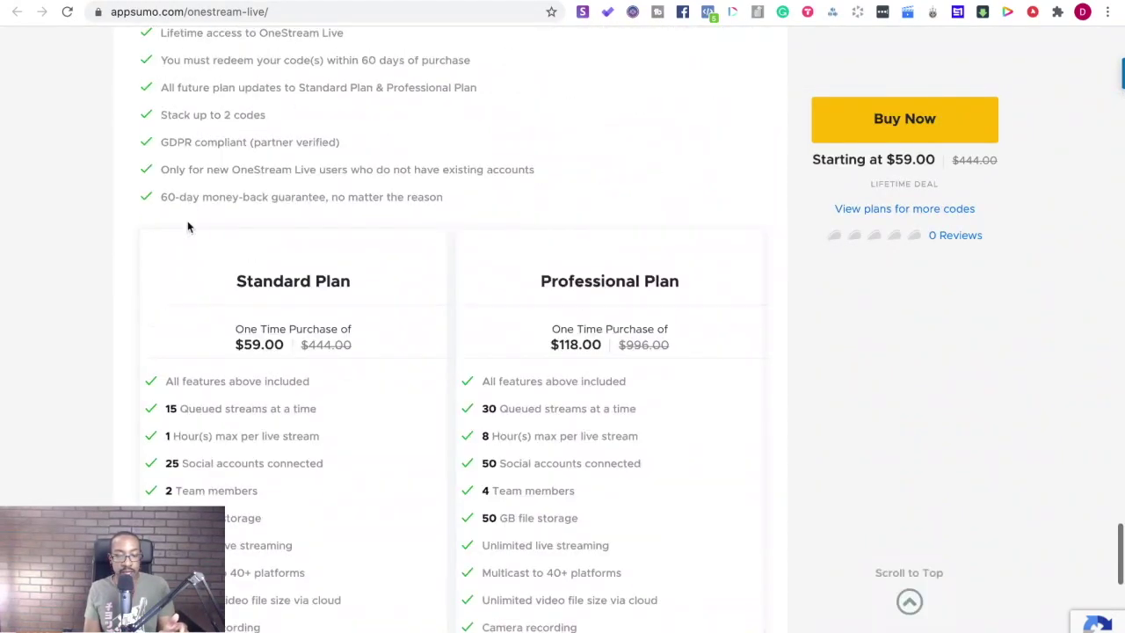
scroll(187, 228, "down", 1)
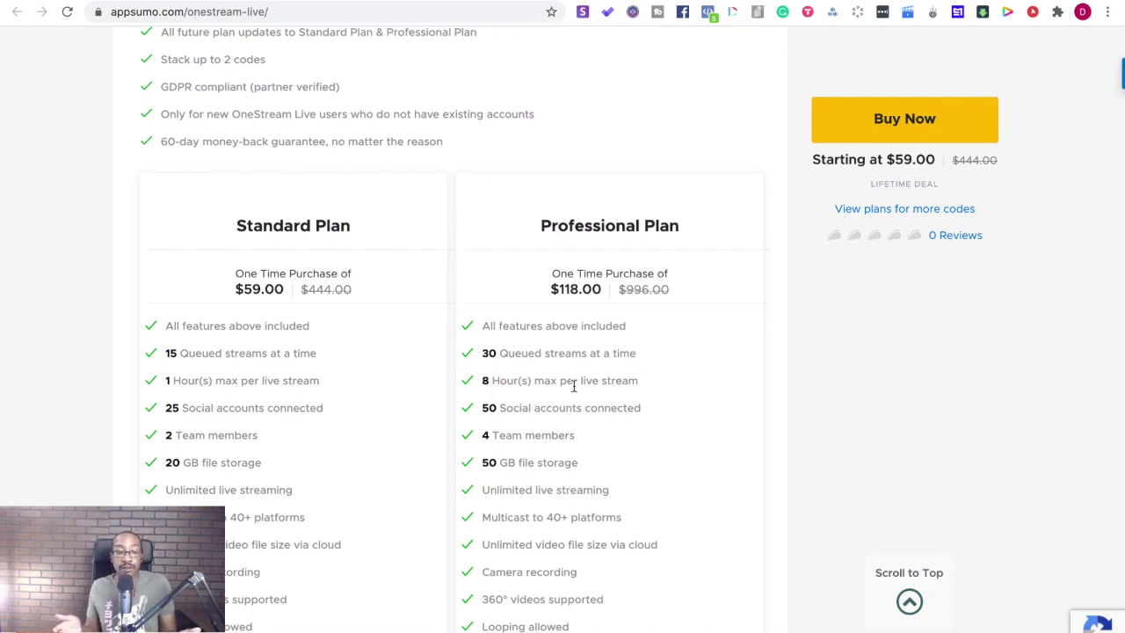
Return to the OneStream Live tab and open the Dashboard listing the Standard Plan
left_click(286, 1)
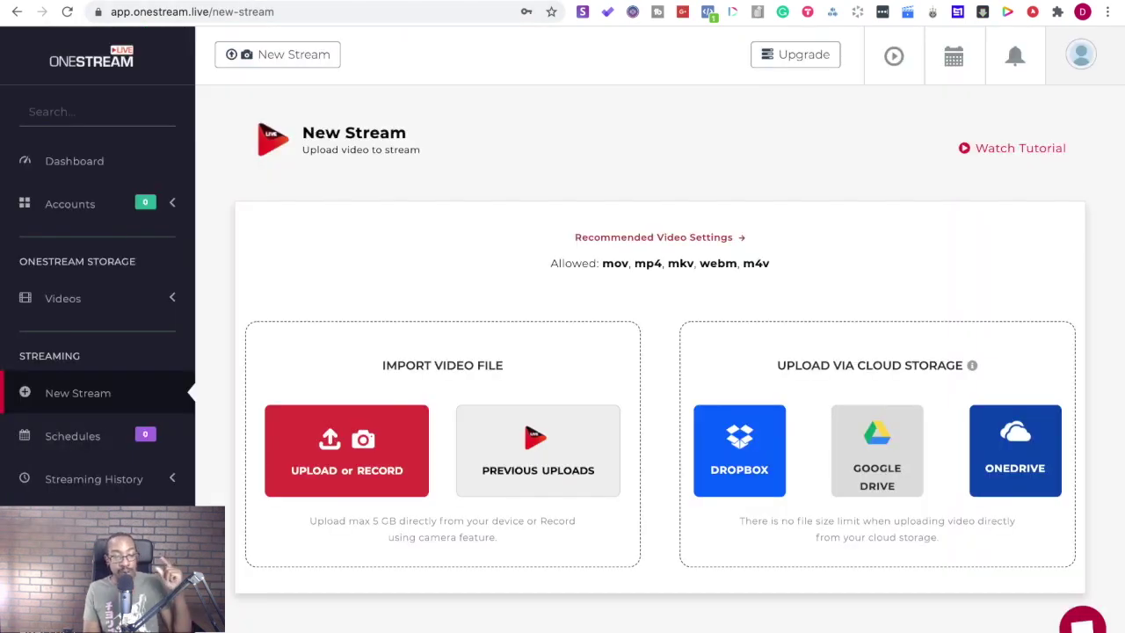
left_click(96, 163)
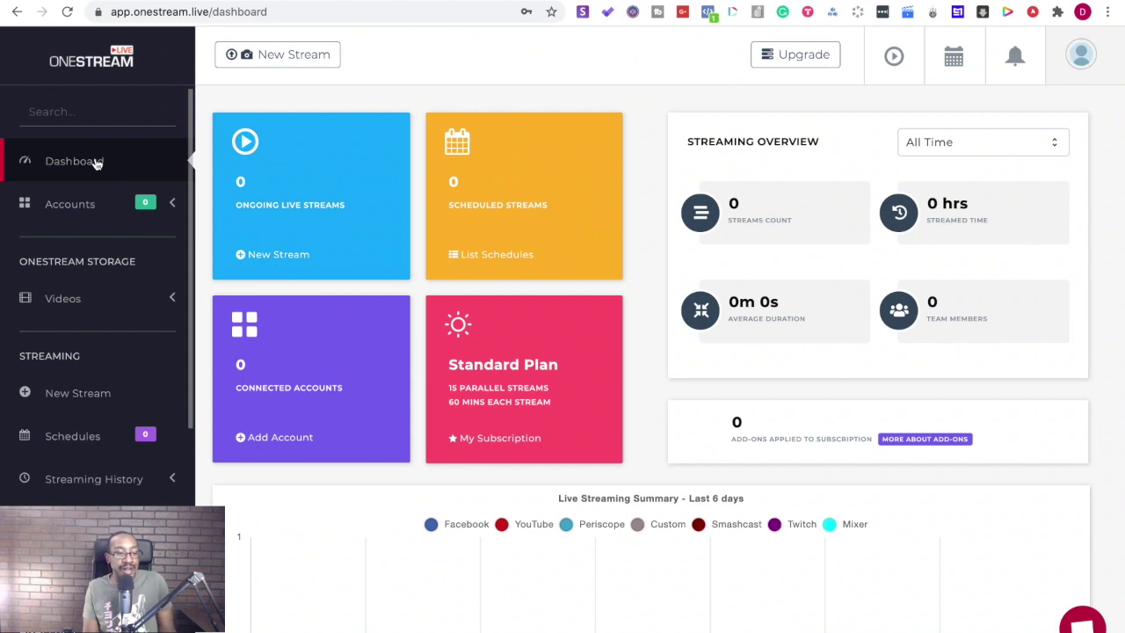
Browse the sidebar sections, then open Scheduled Streams showing 0 of 15 slots used
scroll(80, 227, "down", 2)
scroll(80, 227, "down", 7)
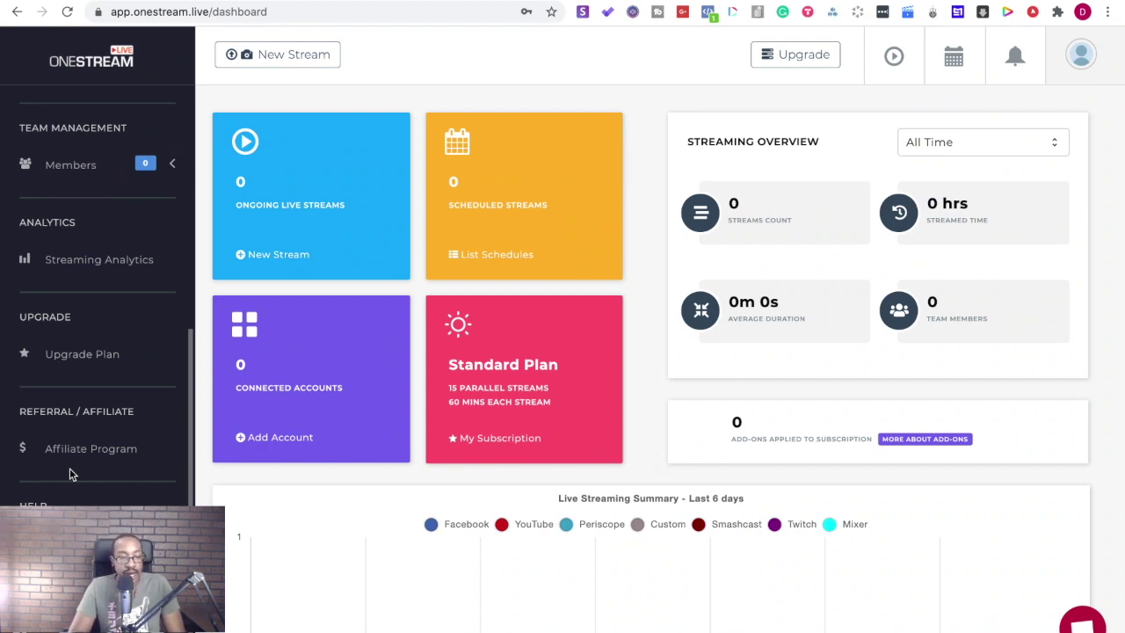
scroll(72, 261, "up", 3)
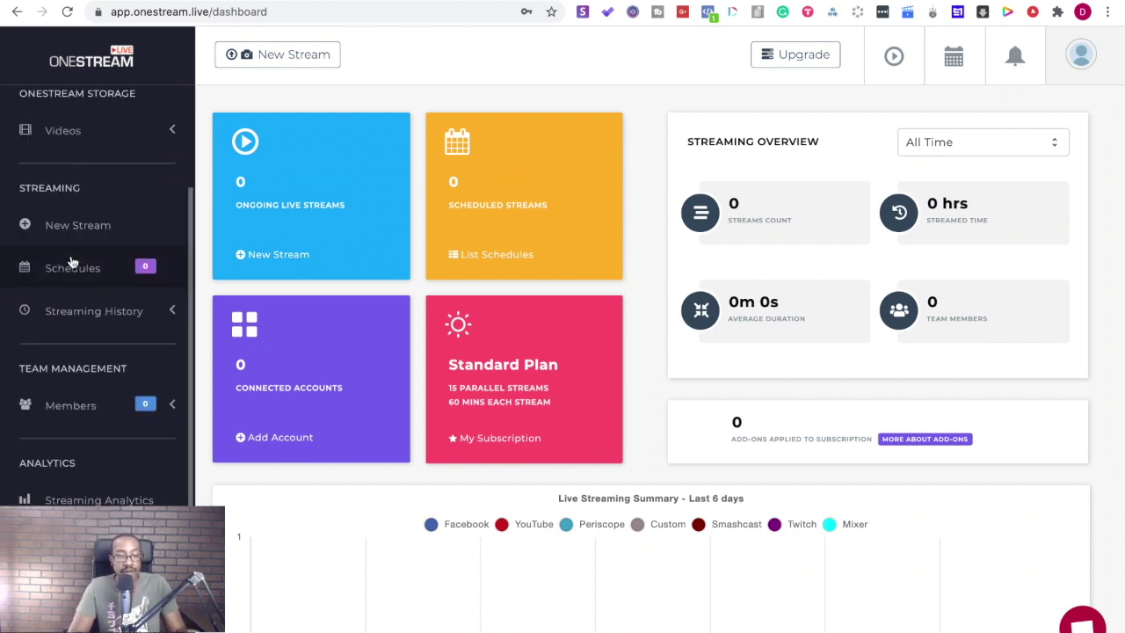
scroll(72, 262, "up", 3)
scroll(71, 256, "down", 2)
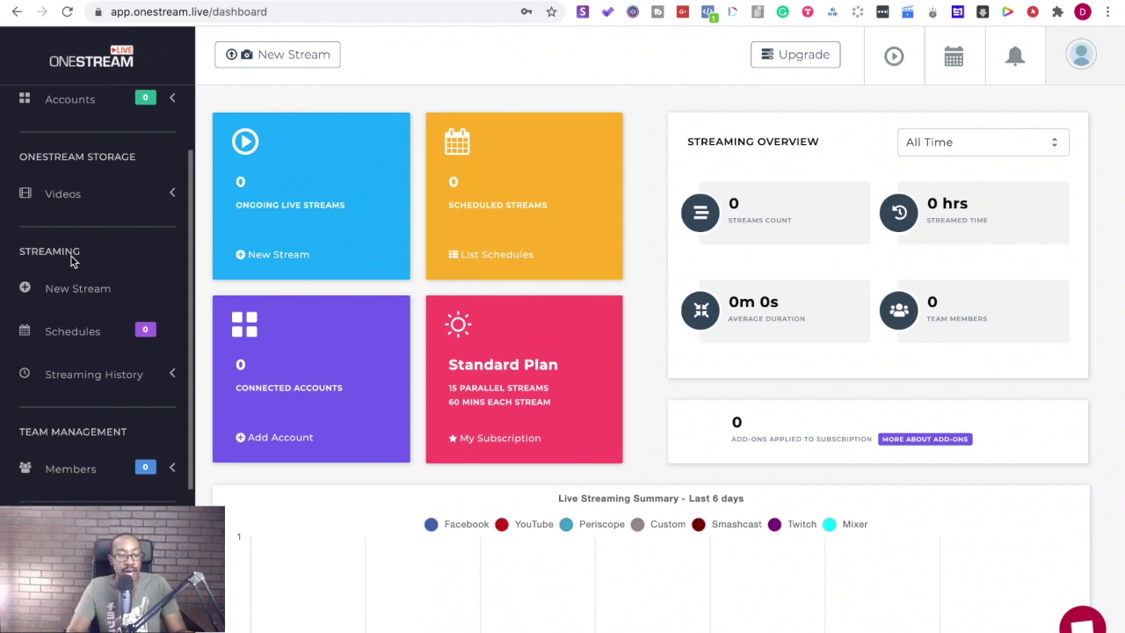
scroll(74, 259, "down", 5)
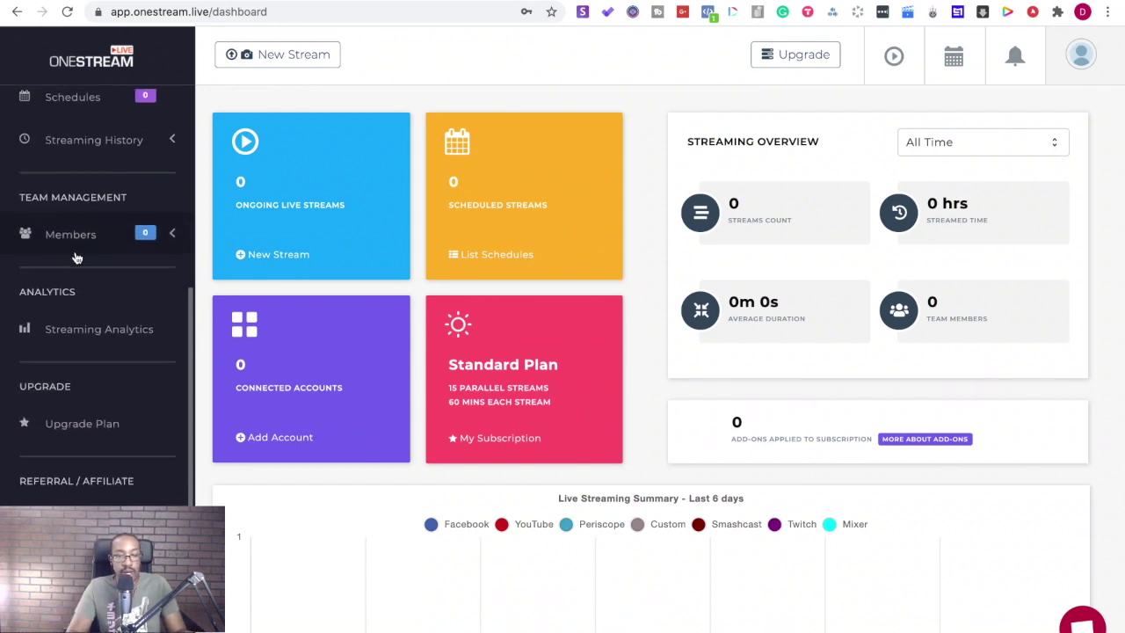
scroll(75, 256, "down", 2)
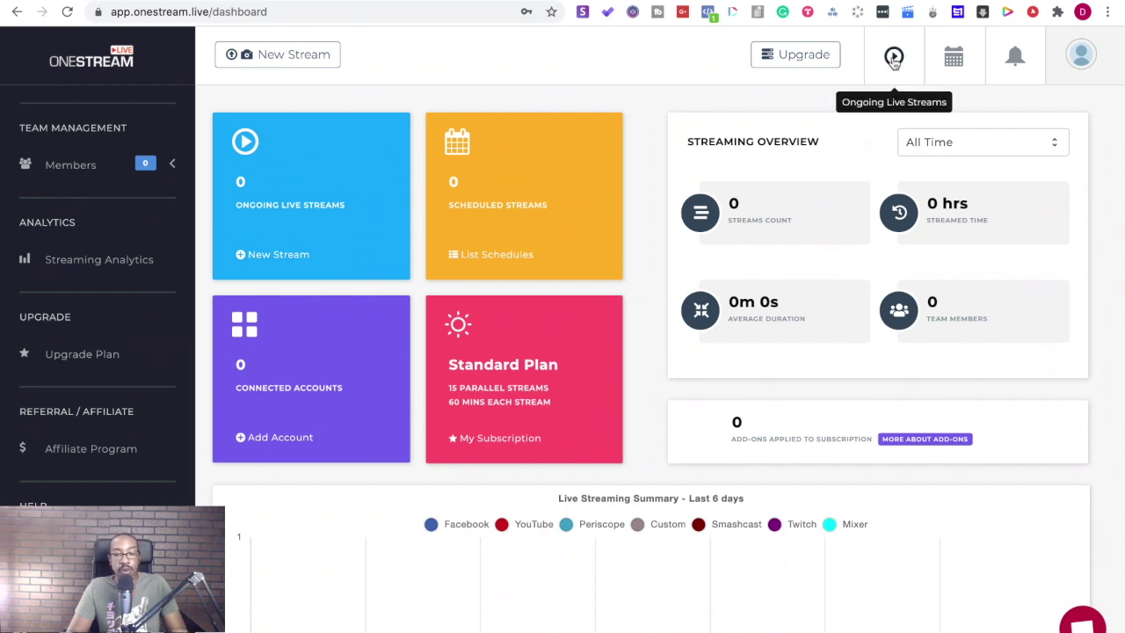
left_click(893, 58)
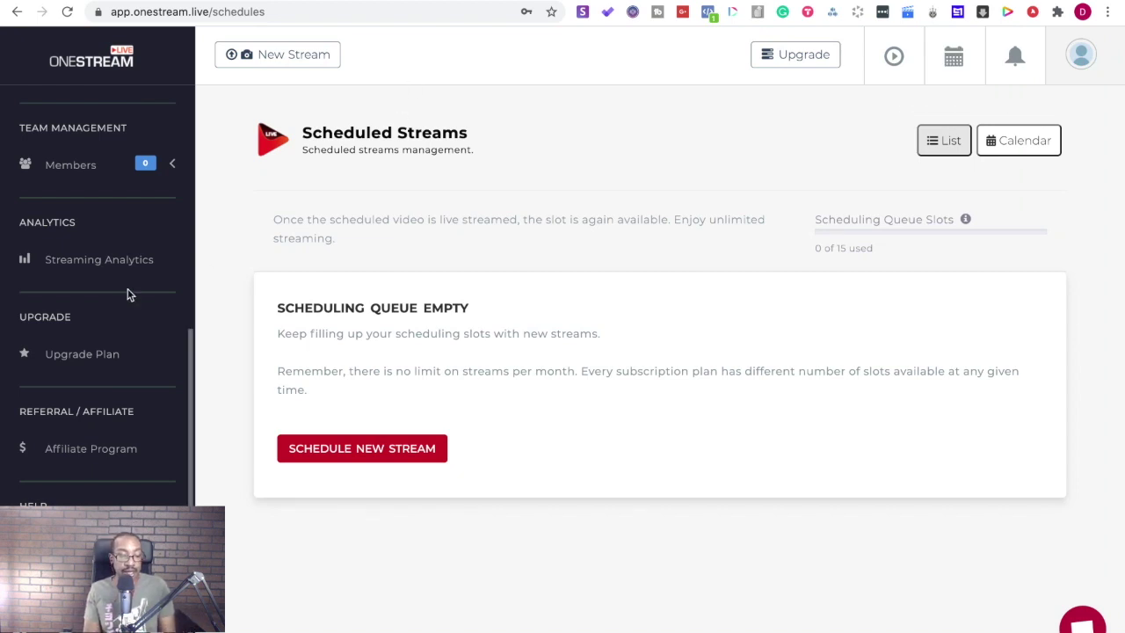
Open Streaming Analytics from the Analytics section of the left sidebar
scroll(126, 295, "up", 10)
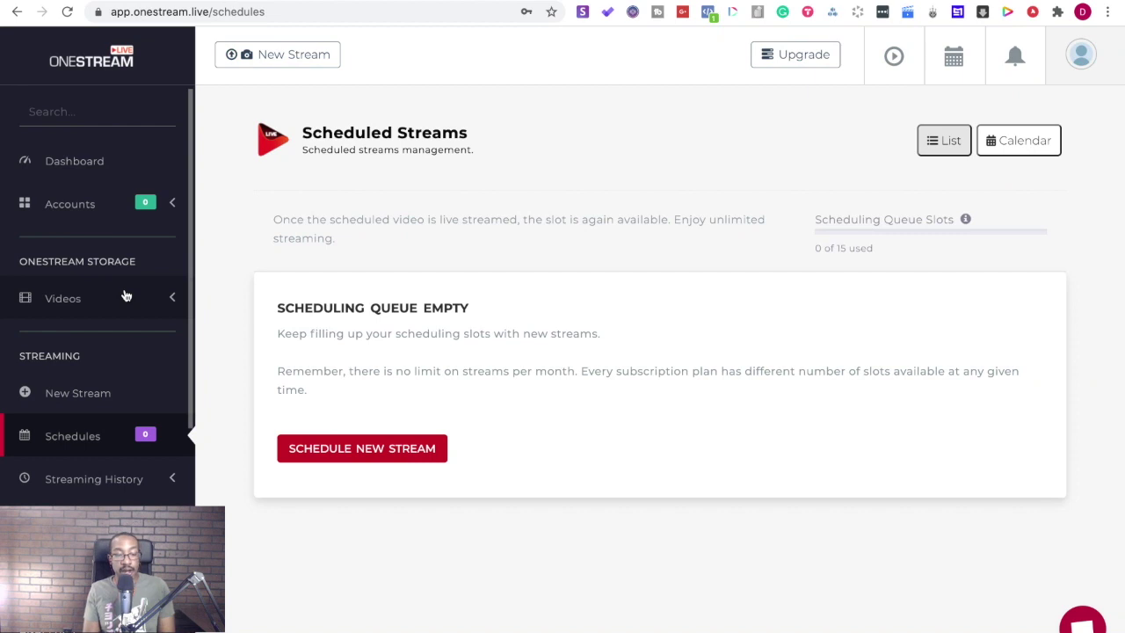
scroll(138, 259, "down", 5)
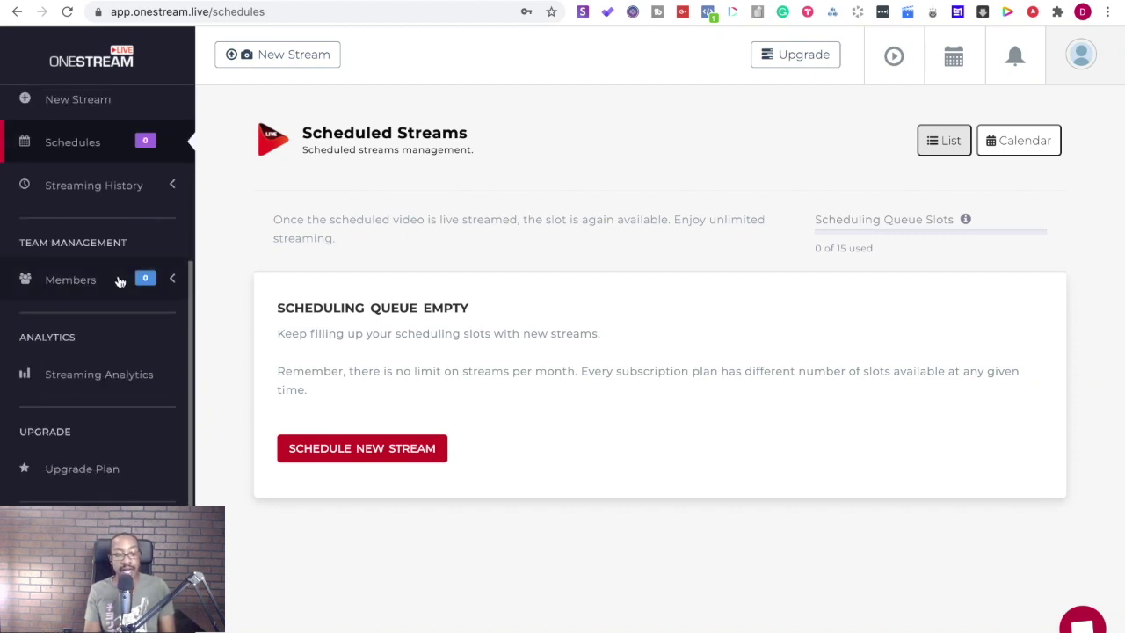
left_click(97, 384)
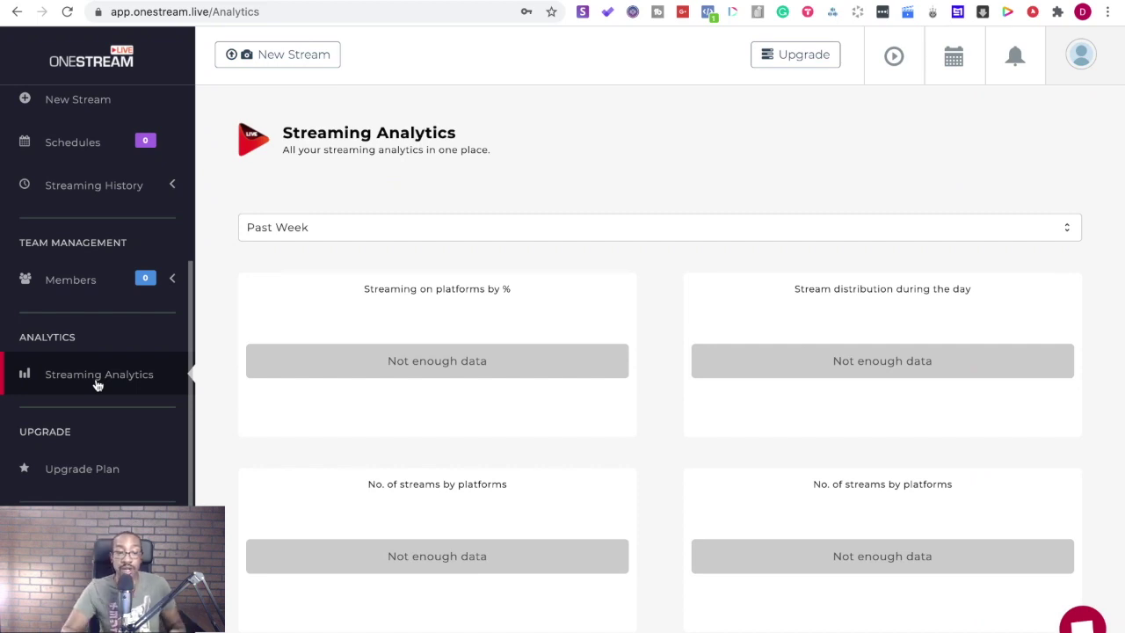
Scroll the sidebar back to the top and return to the AppSumo OneStream deal tab
scroll(49, 218, "up", 5)
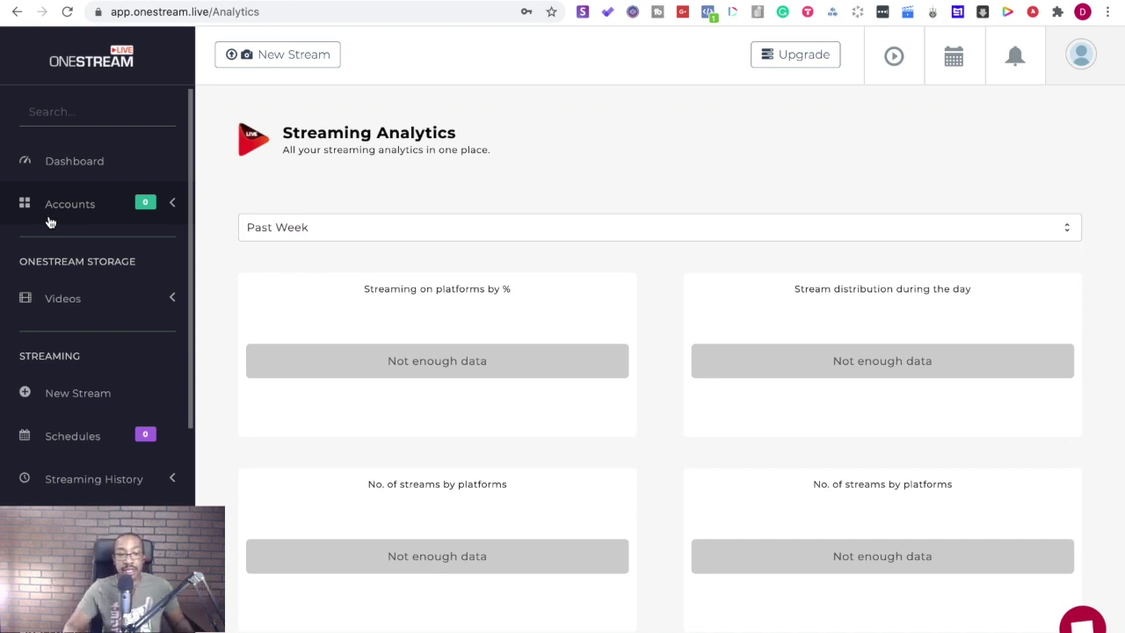
left_click(97, 2)
Scroll to the top of the $59.00 lifetime deal, then move to the onestream.live homepage tab
scroll(305, 325, "up", 20)
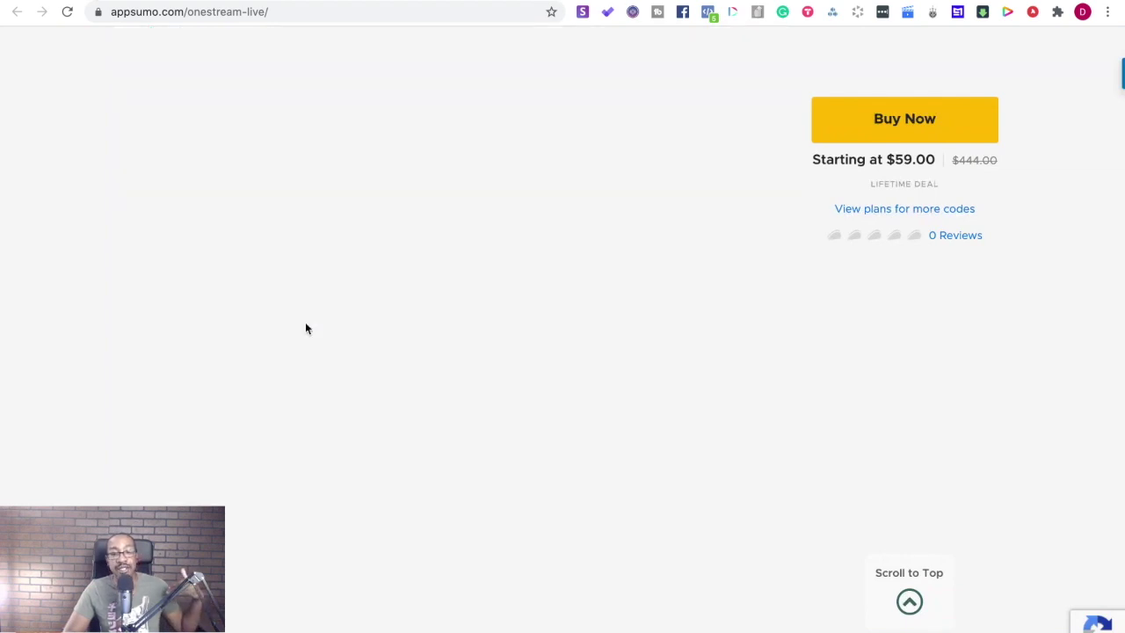
key("ctrl+Tab")
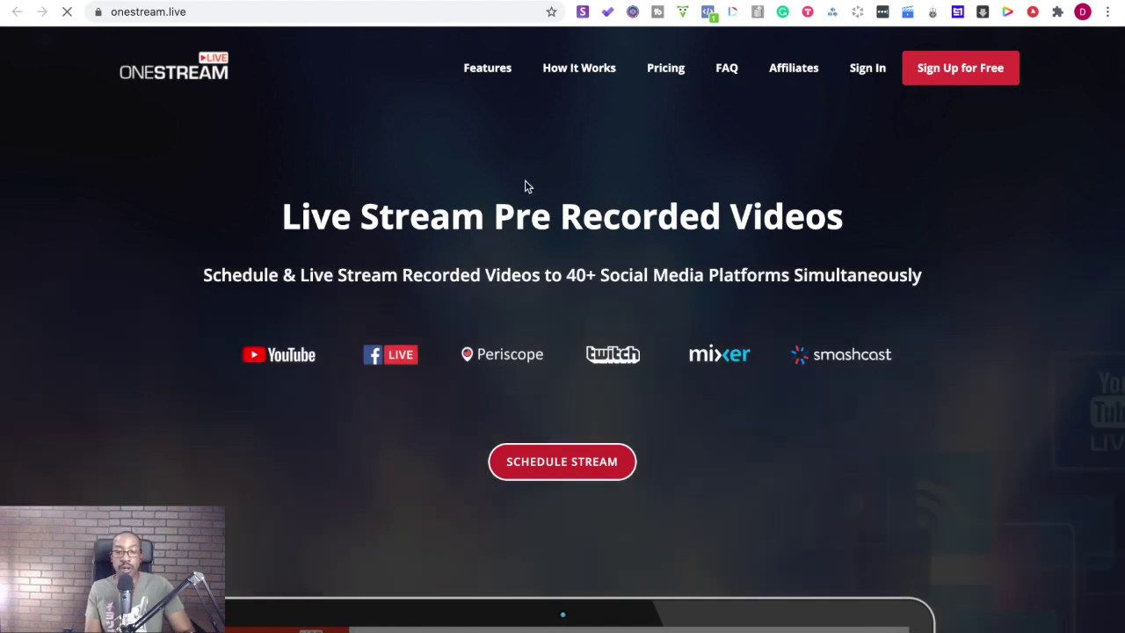
Switch to the restream.io tab to compare Restream's homepage with OneStream Live
key("ctrl+Tab")
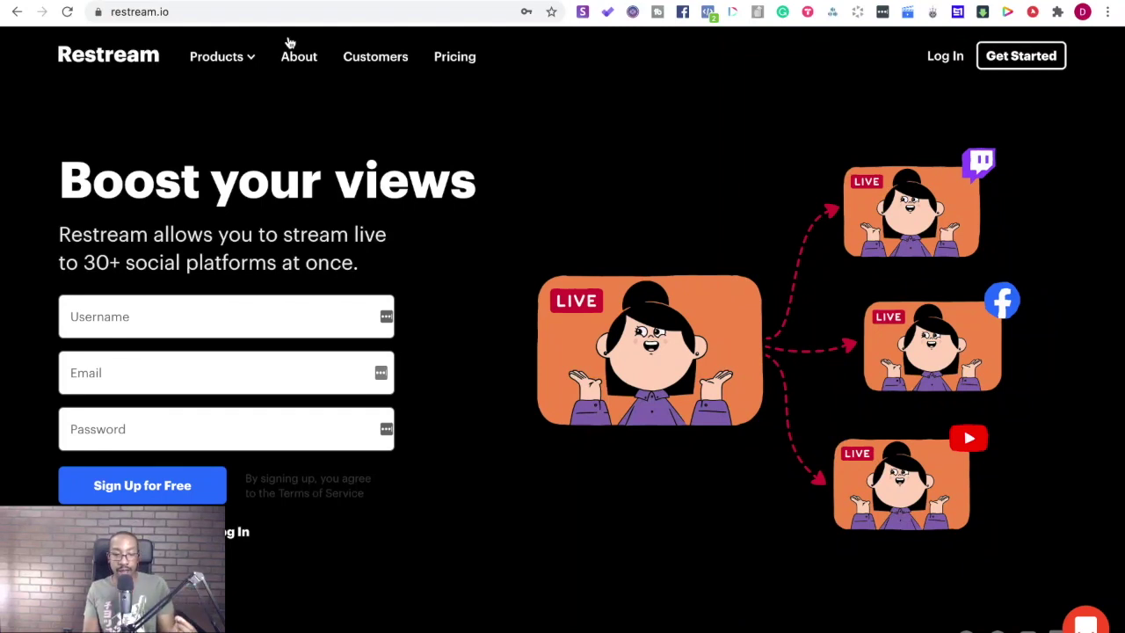
On Restream's pricing page, view the Medium Scheduler add-on at $49/month, then return to the AppSumo deal
left_click(454, 68)
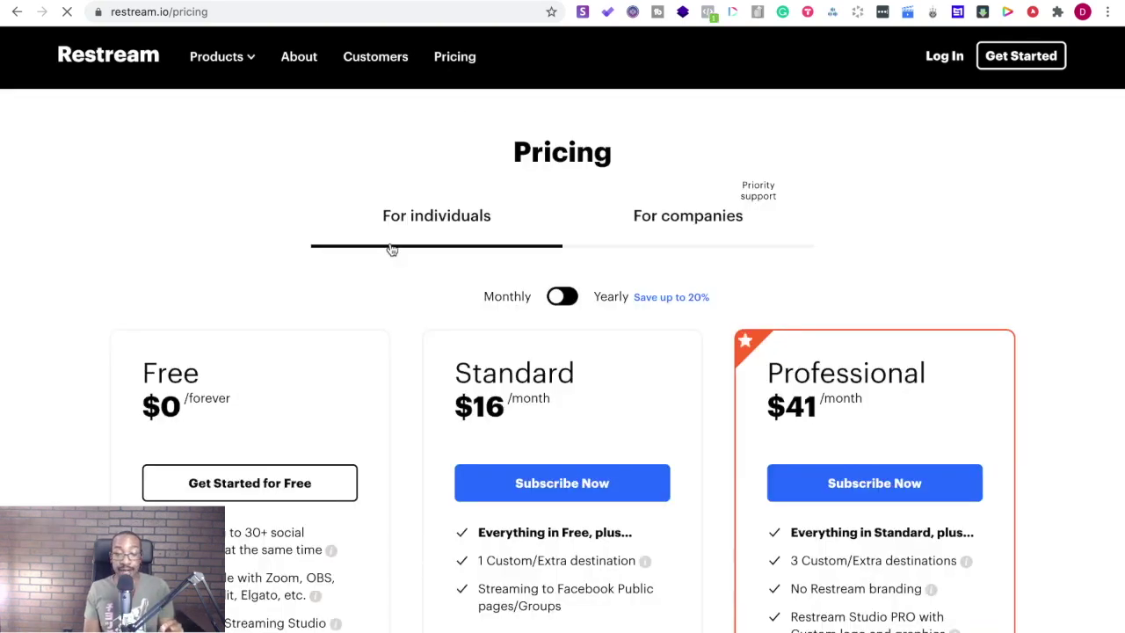
scroll(440, 389, "down", 10)
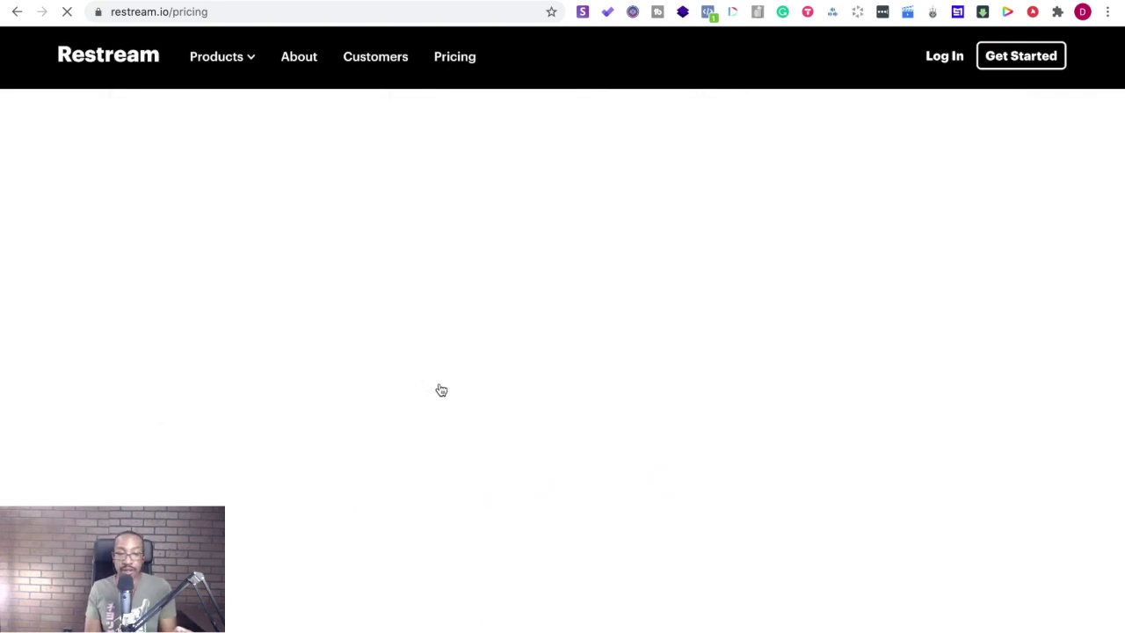
scroll(440, 389, "up", 5)
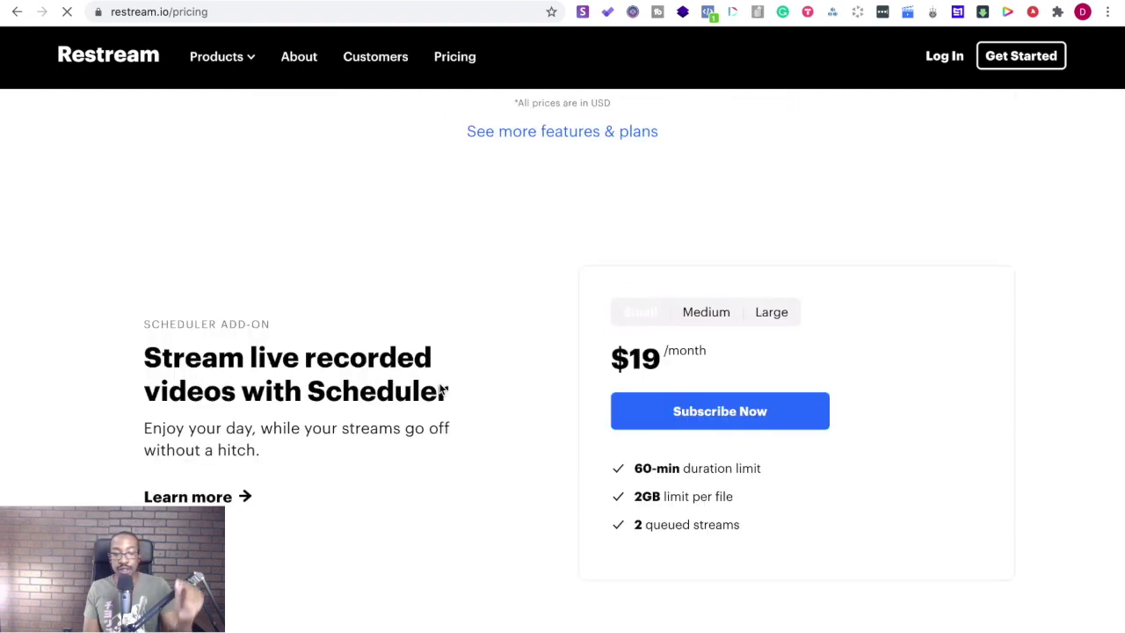
scroll(440, 389, "down", 1)
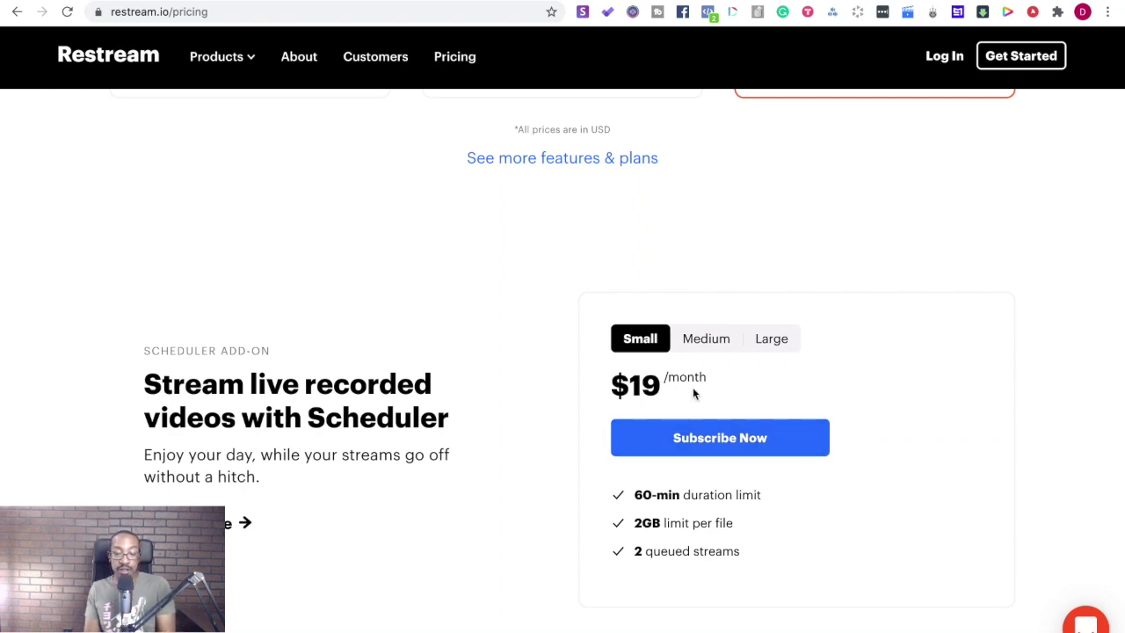
left_click(702, 348)
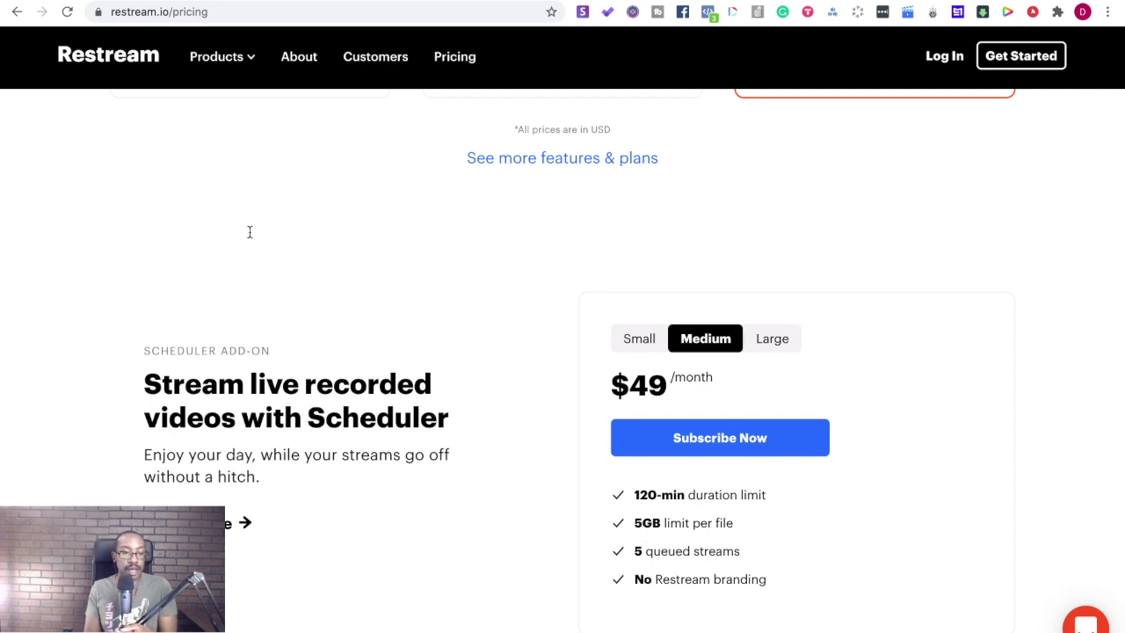
key("ctrl+Tab")
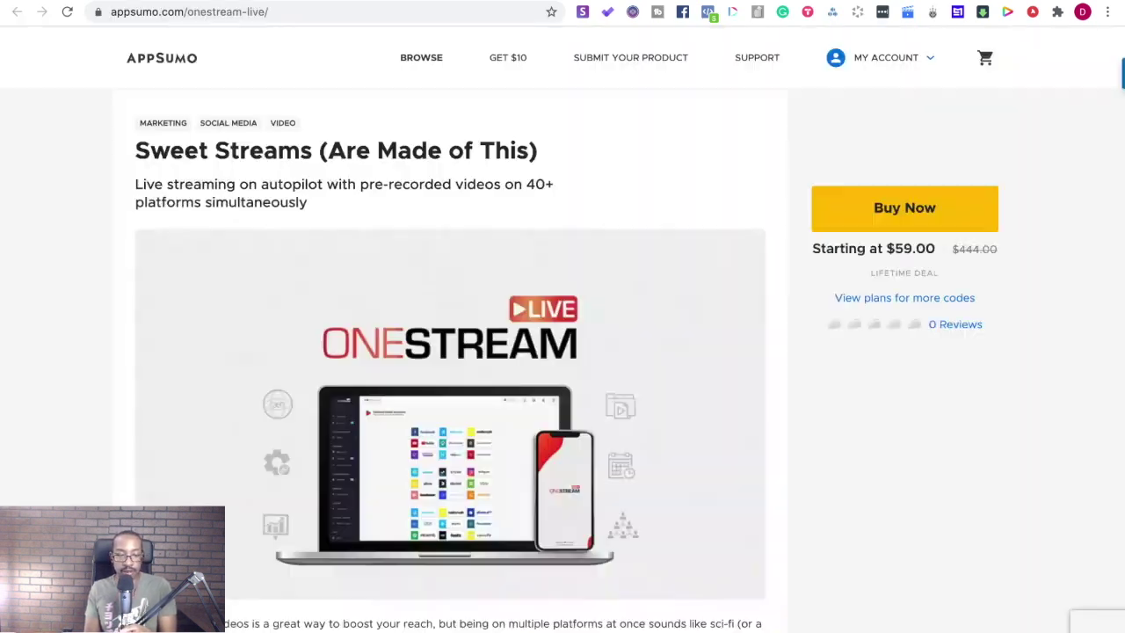
Scroll the AppSumo deal down to the OneStream Standard and Professional plan comparison
scroll(353, 356, "down", 4)
scroll(355, 360, "down", 20)
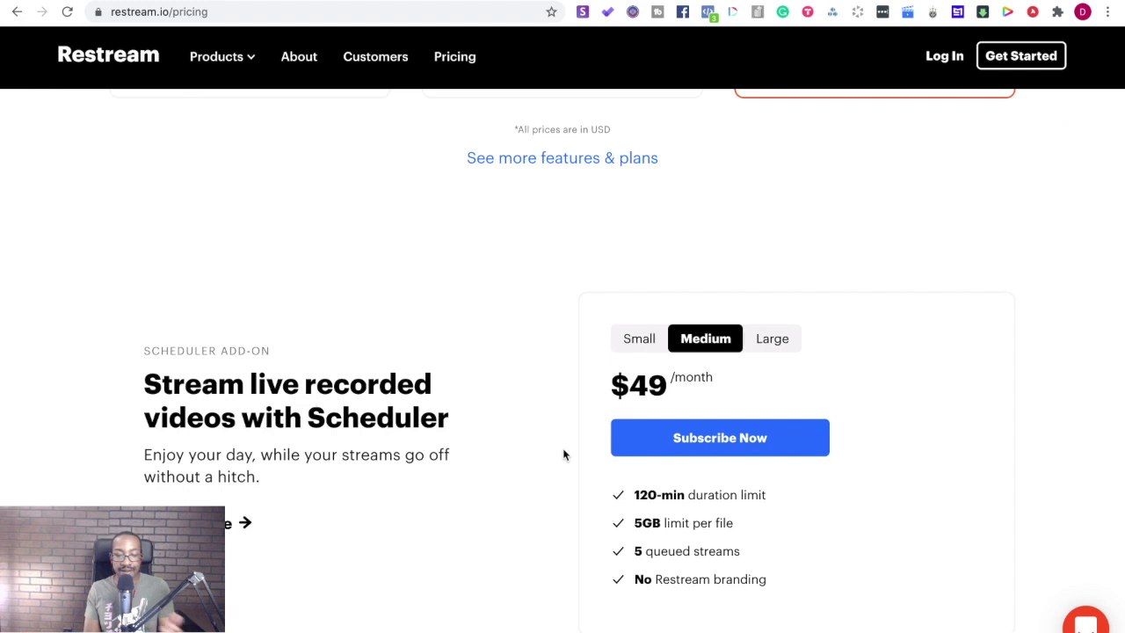
Compare Restream's Scheduler tiers: Large at $99 (10 queued streams), Small at $19, then Large again
left_click(761, 350)
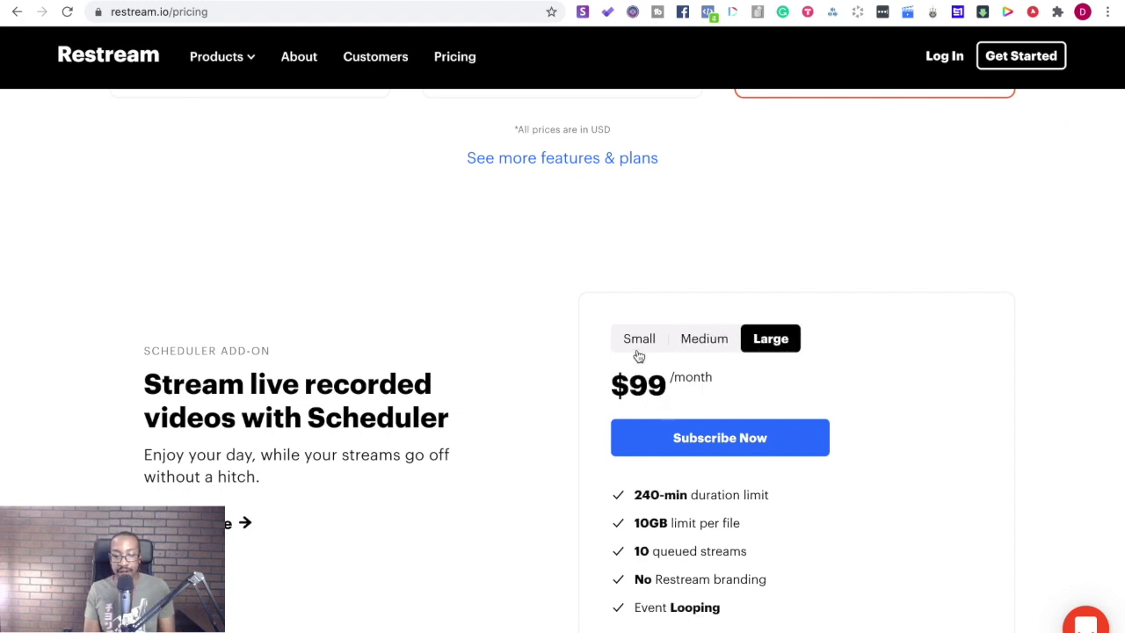
left_click(638, 354)
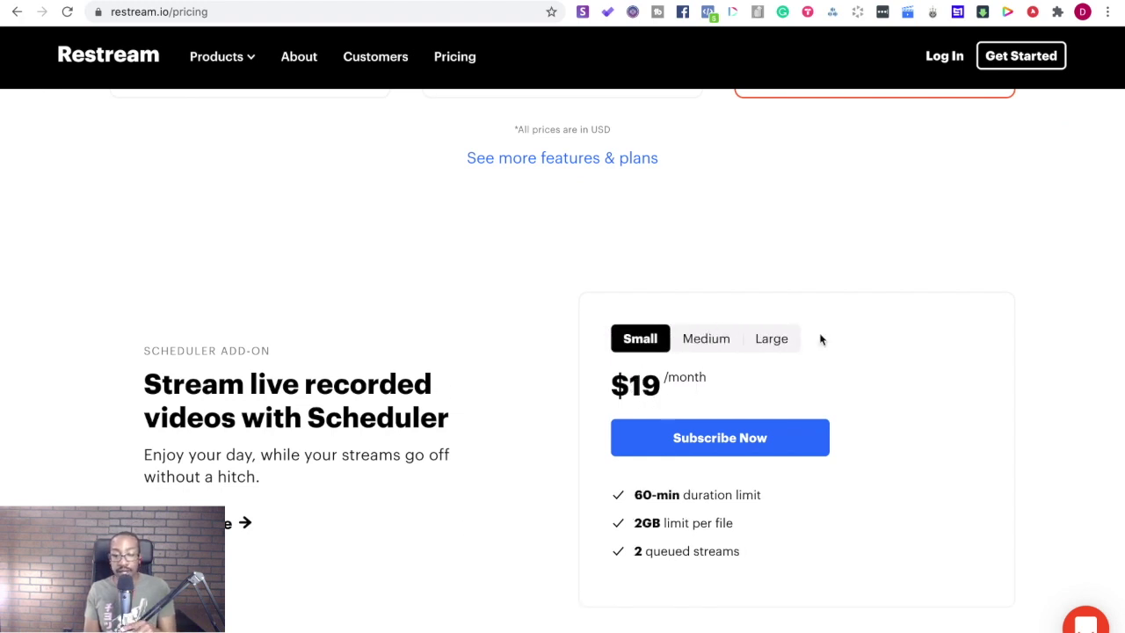
left_click(791, 340)
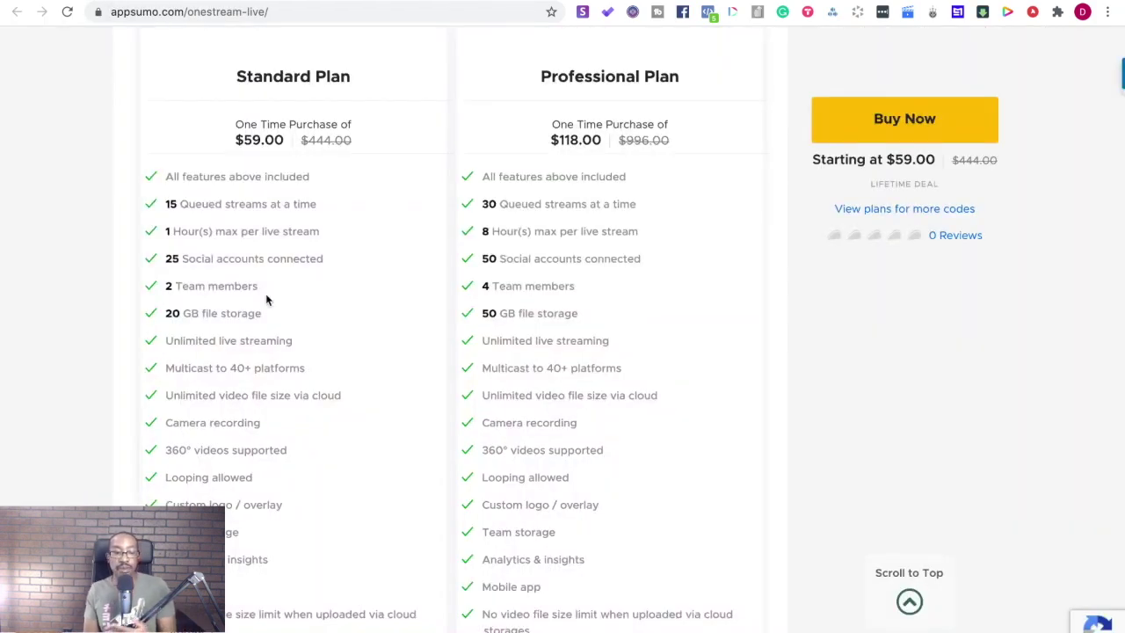
Scroll the AppSumo deal back up to the Sweet Streams title and the $59.00 lifetime offer
scroll(266, 299, "up", 20)
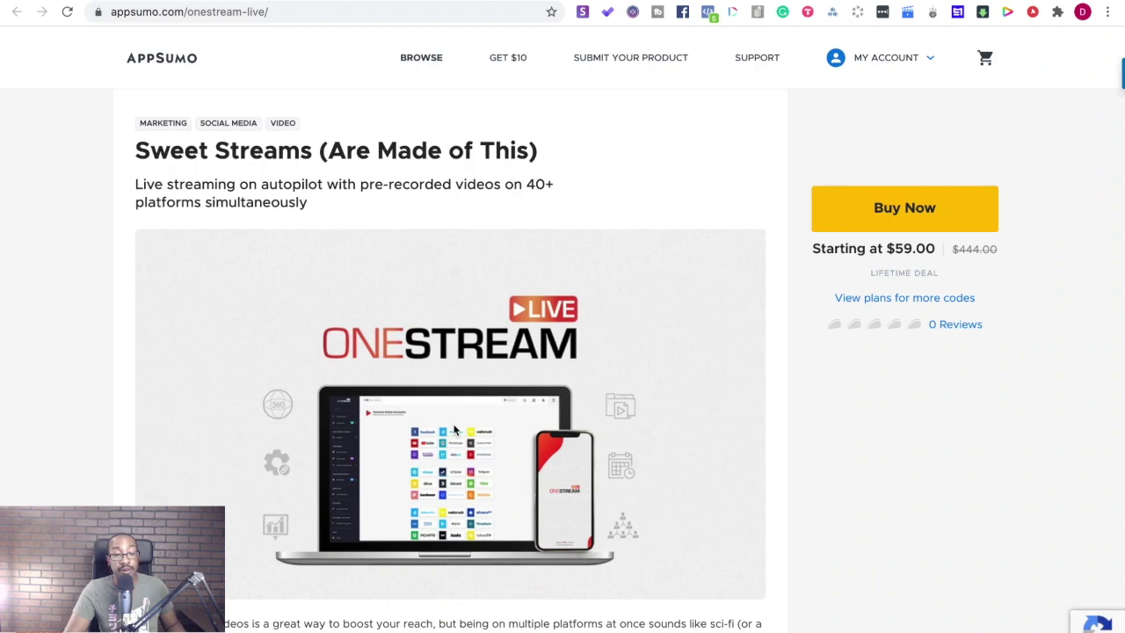
Scroll the AppSumo deal page down to its stream-scheduling screenshot
scroll(393, 257, "down", 15)
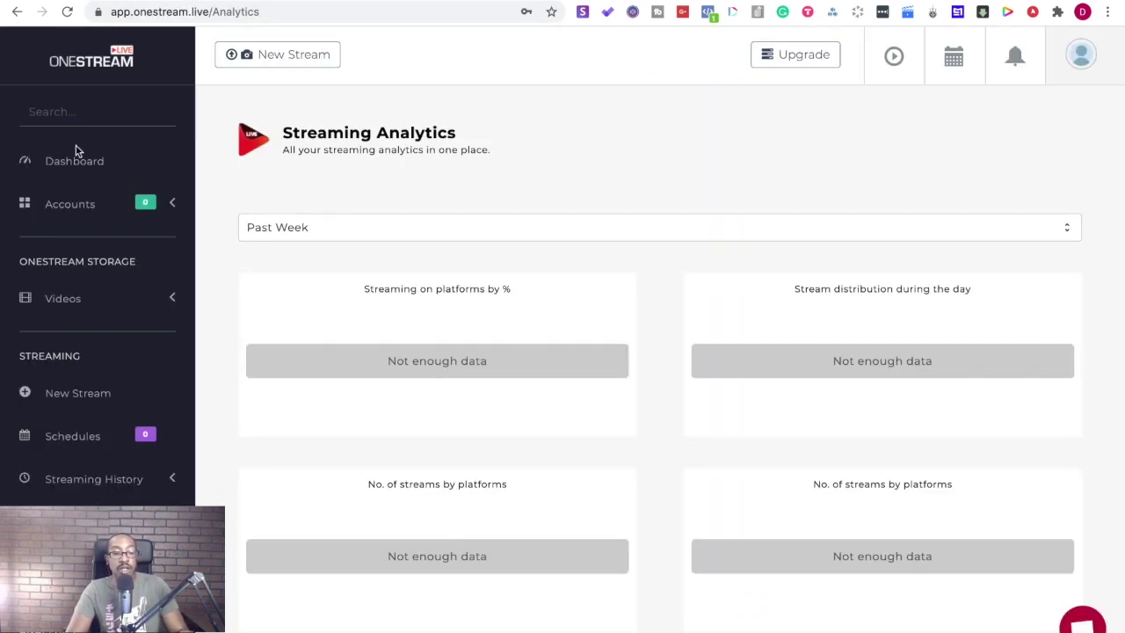
View the OneStream Live dashboard's Standard Plan and zero-stream count, then go back to AppSumo
left_click(76, 164)
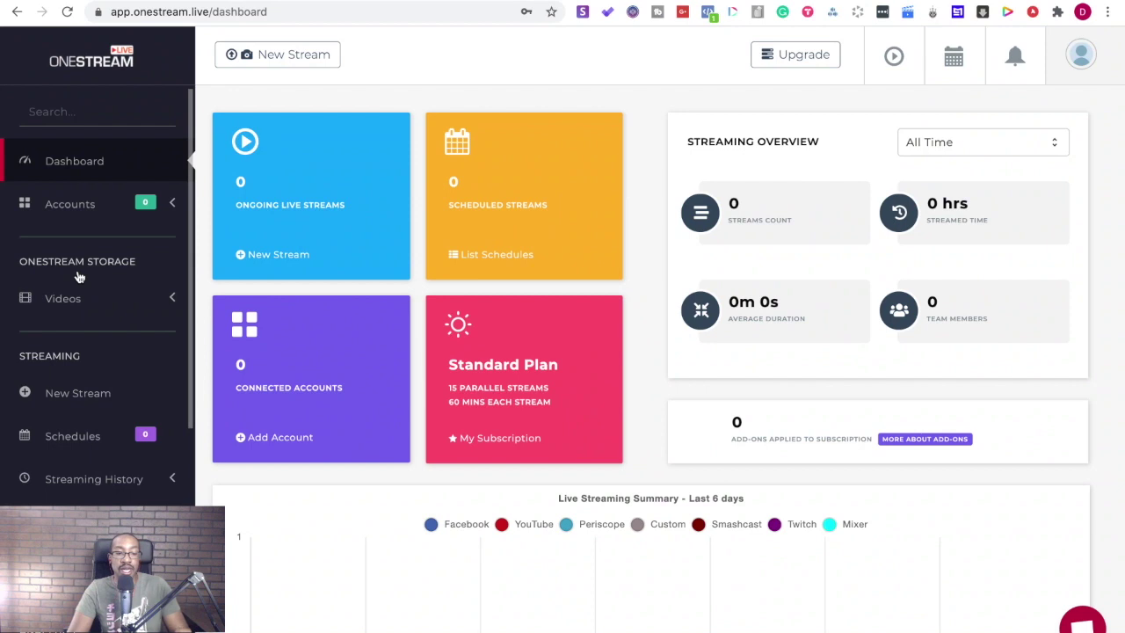
scroll(77, 272, "down", 4)
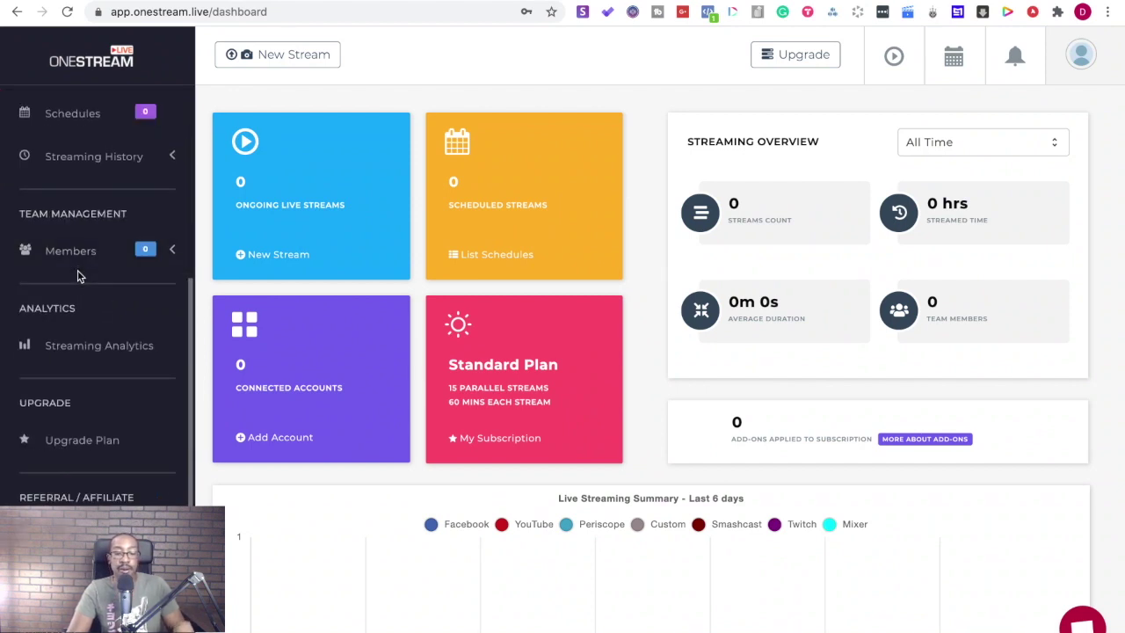
scroll(78, 276, "down", 2)
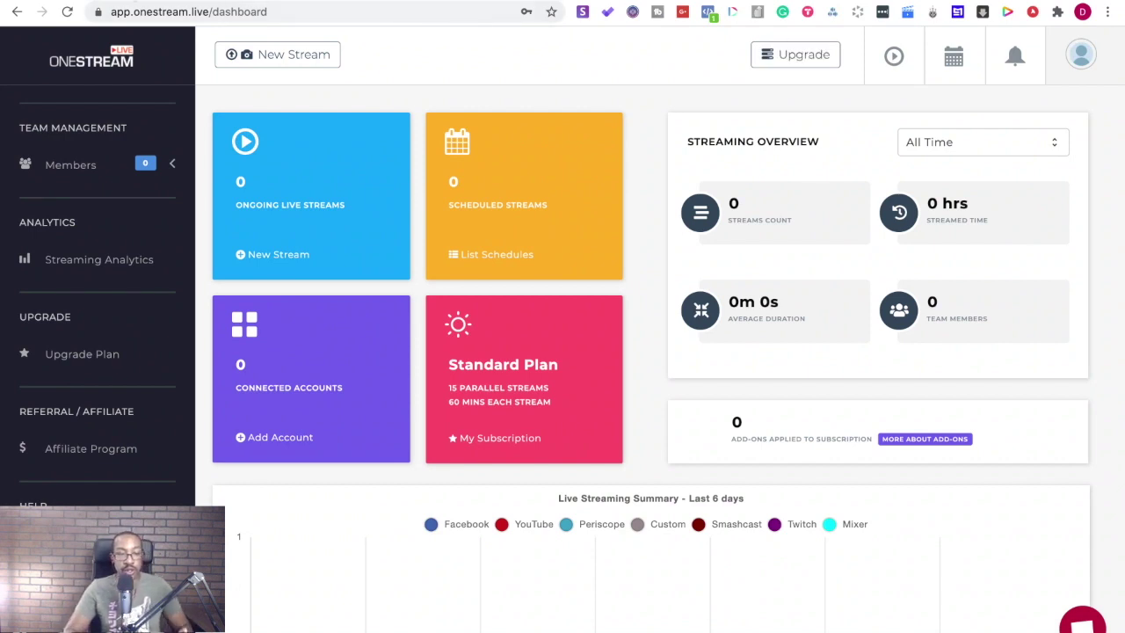
key("ctrl+Tab")
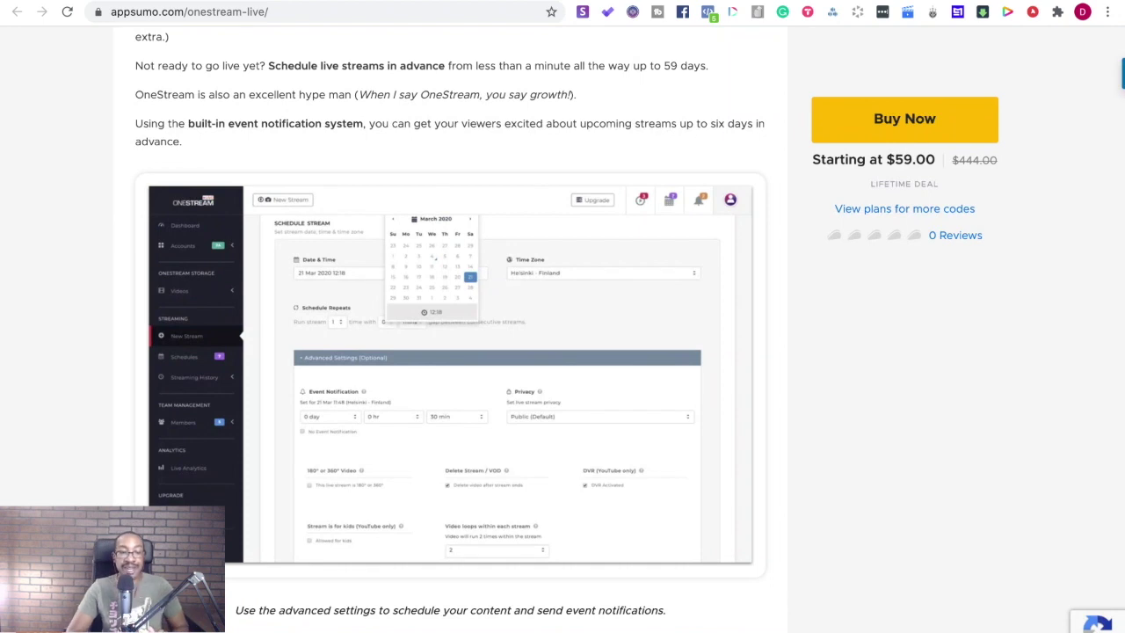